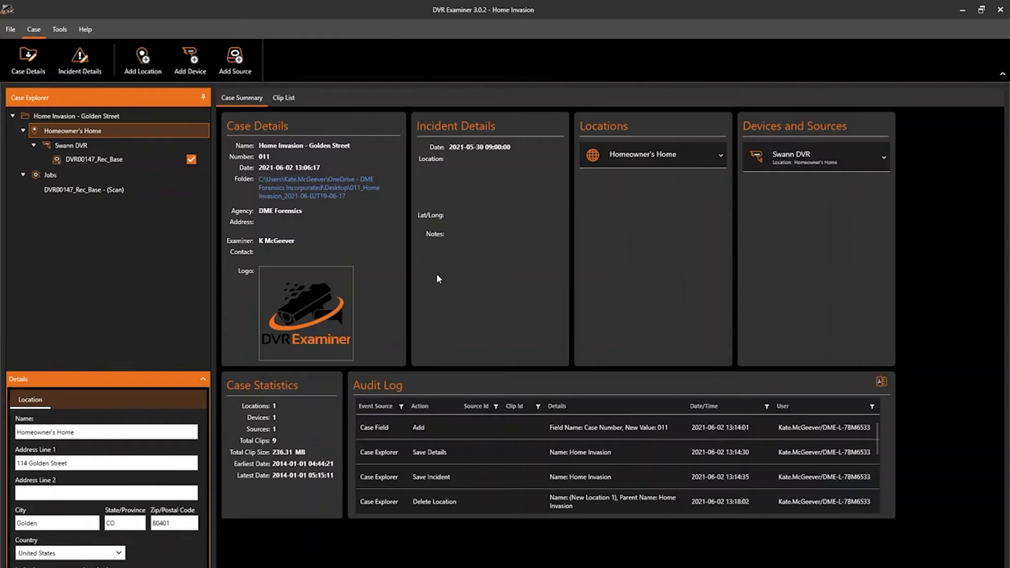
Show the case's clip list and view the details of the existing source, the Swann DVR device and the Homeowner's Home location.
left_click(282, 99)
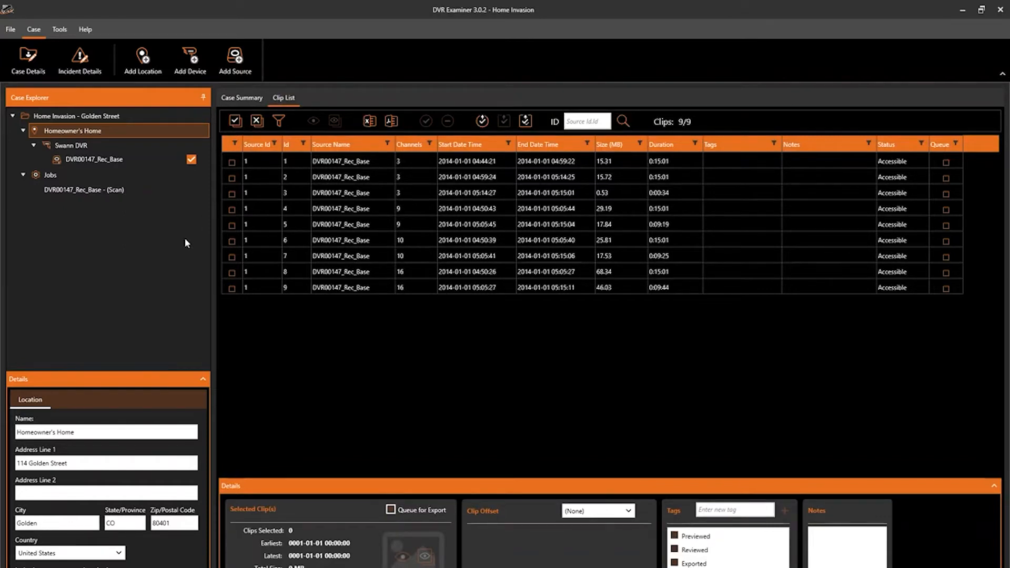
left_click(94, 159)
left_click(81, 147)
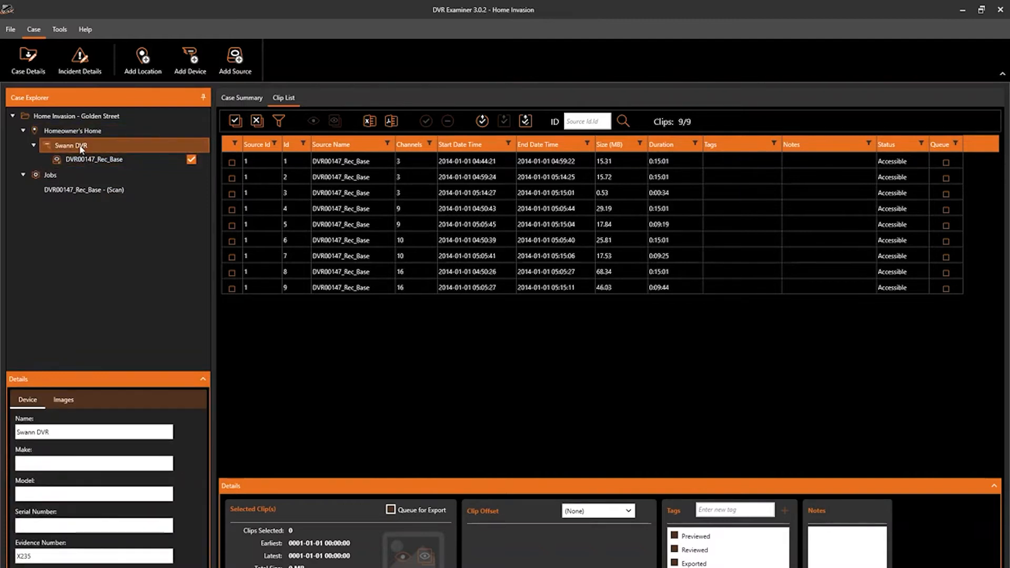
left_click(80, 134)
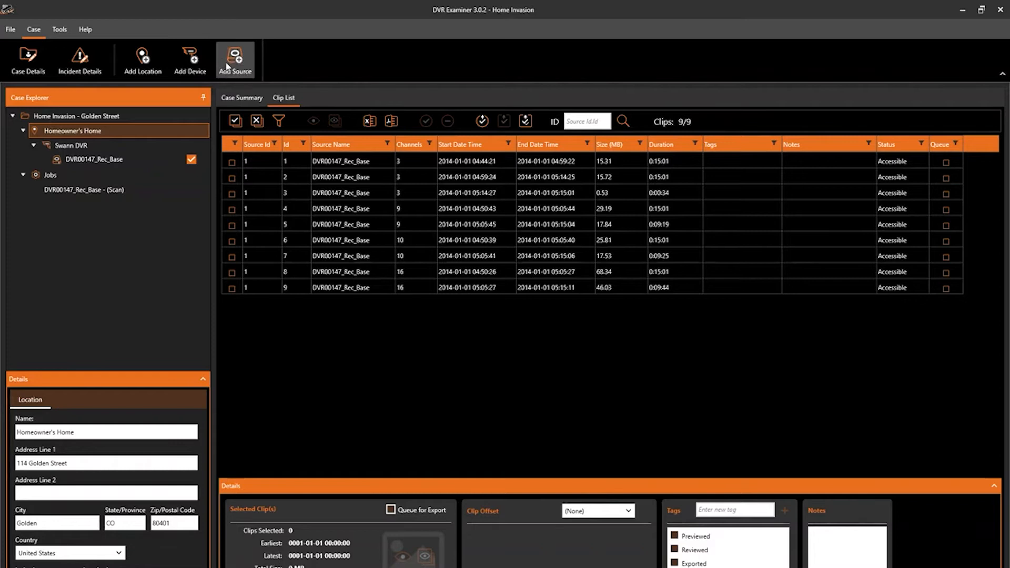
Add the drive image DVR00029_Rec_base.E01 to the case as a new source and scan it for accessible video.
left_click(139, 114)
left_click(226, 68)
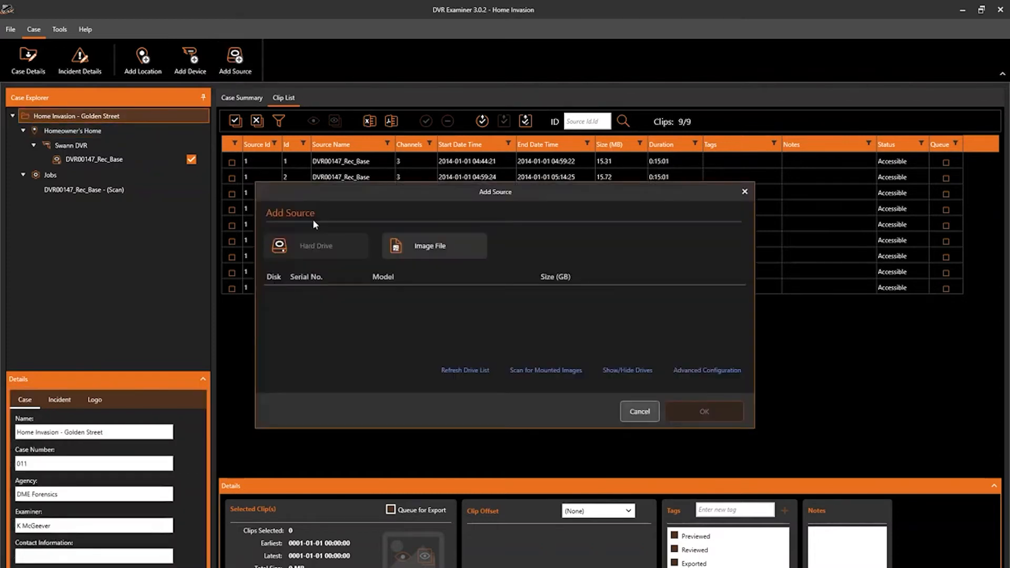
left_click(412, 247)
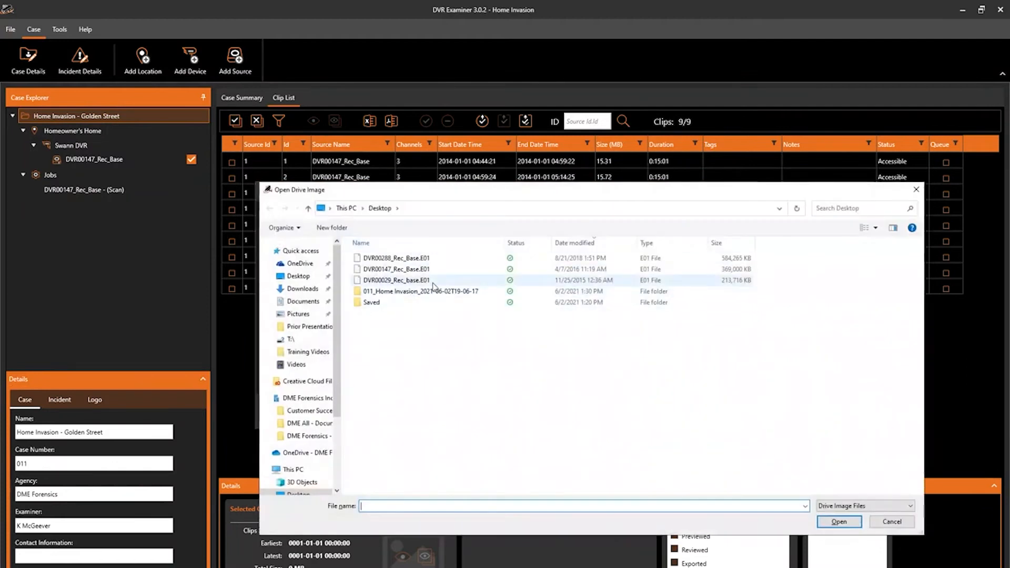
left_click(434, 285)
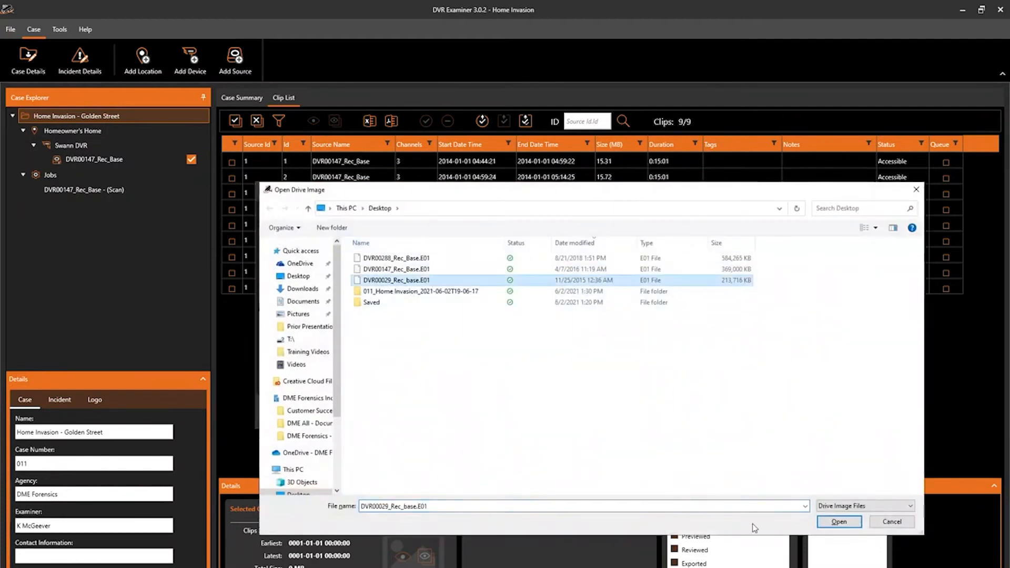
left_click(840, 521)
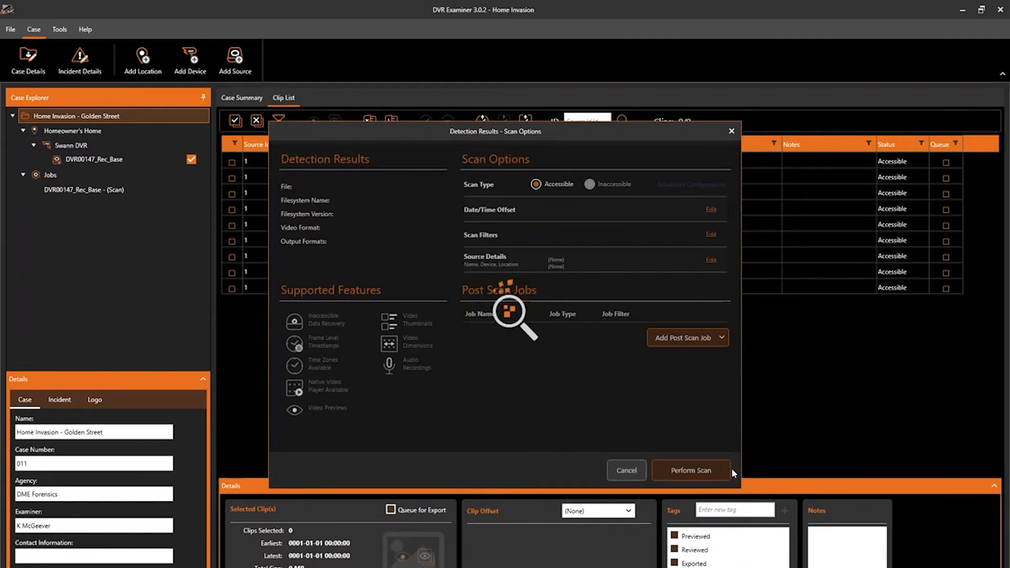
left_click(690, 470)
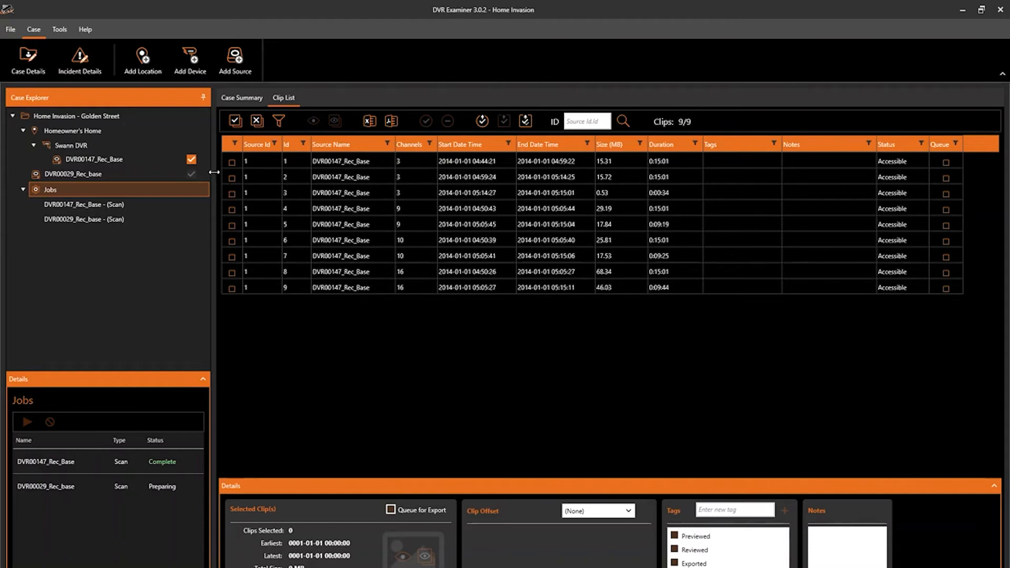
Start a new case location and name it Neighbor's Home.
left_click(139, 72)
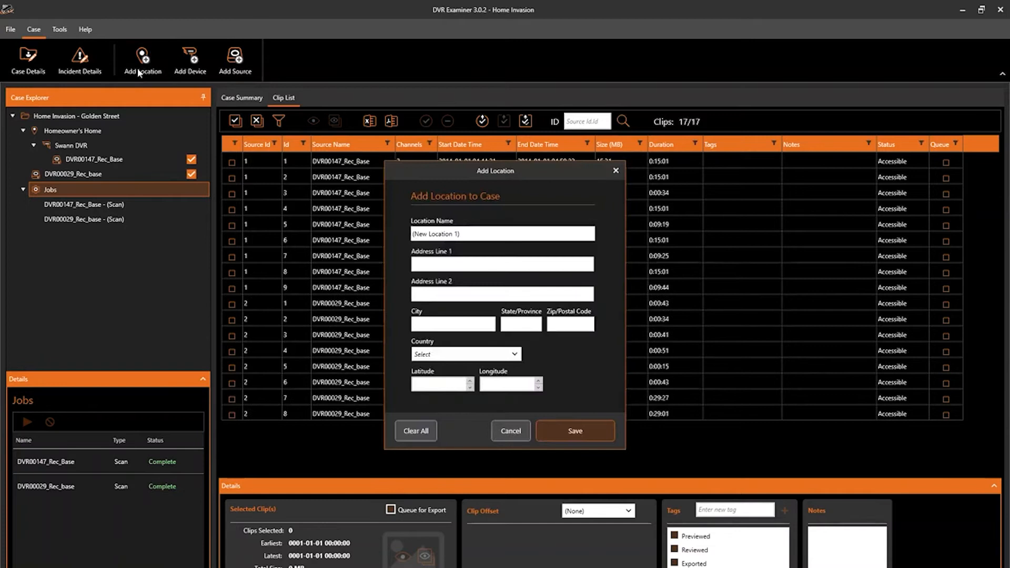
left_click(473, 232)
left_click_drag(473, 232, 404, 233)
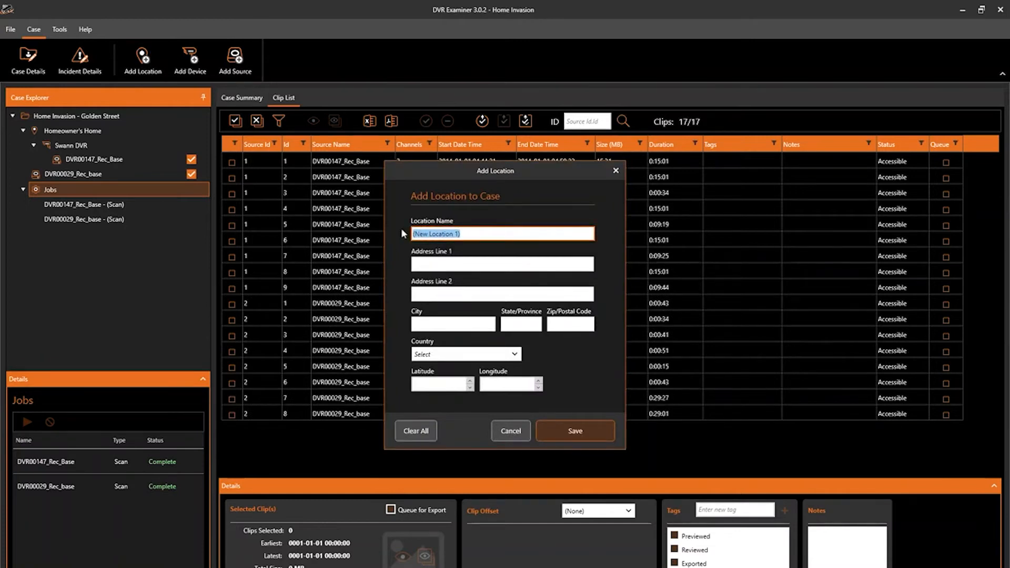
type("Neighbor's Home")
Fill in the new location's street address, city, state and postal code, and save the location.
left_click(426, 287)
left_click(438, 264)
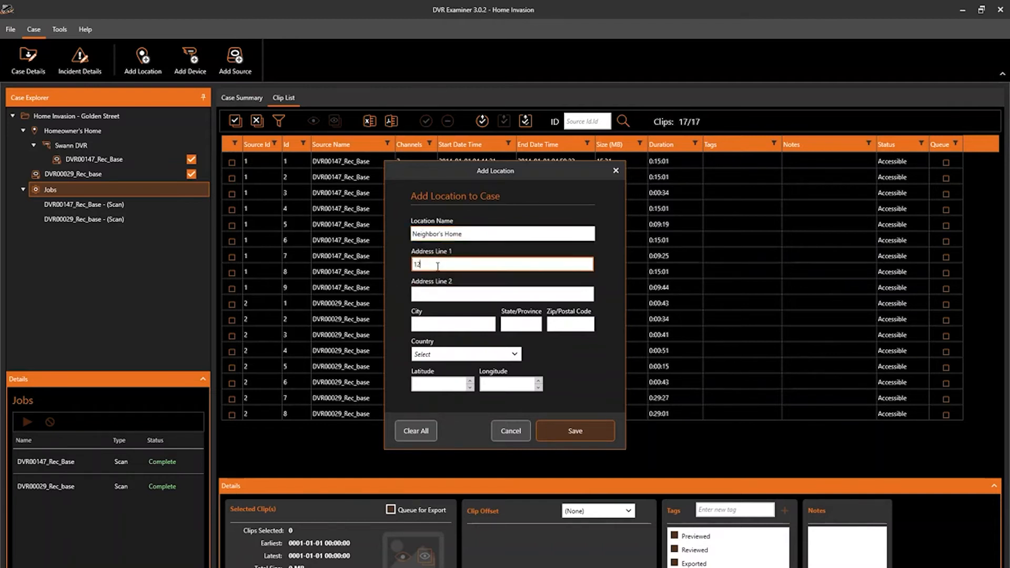
left_click(466, 324)
type("Golden")
key("Tab")
type("CO")
key("Tab")
type("80401")
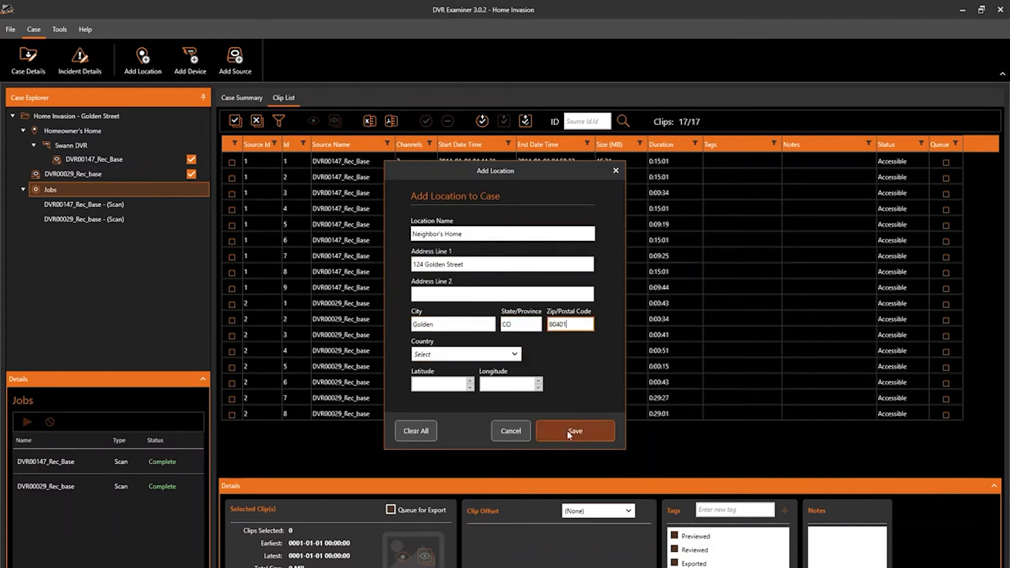
left_click(567, 431)
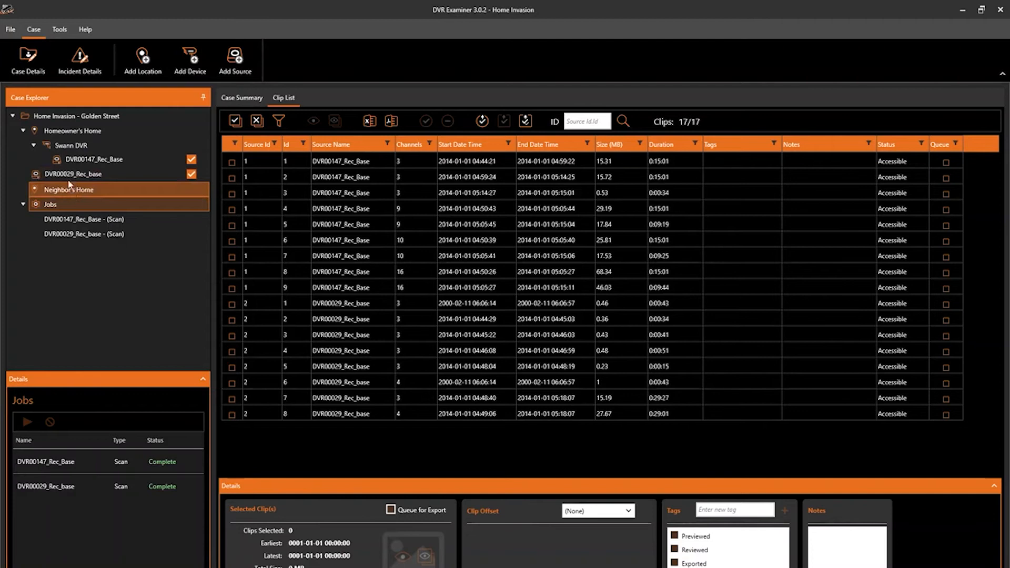
Move the DVR00029_Rec_base source into the Neighbor's Home location in the case tree.
left_click(66, 175)
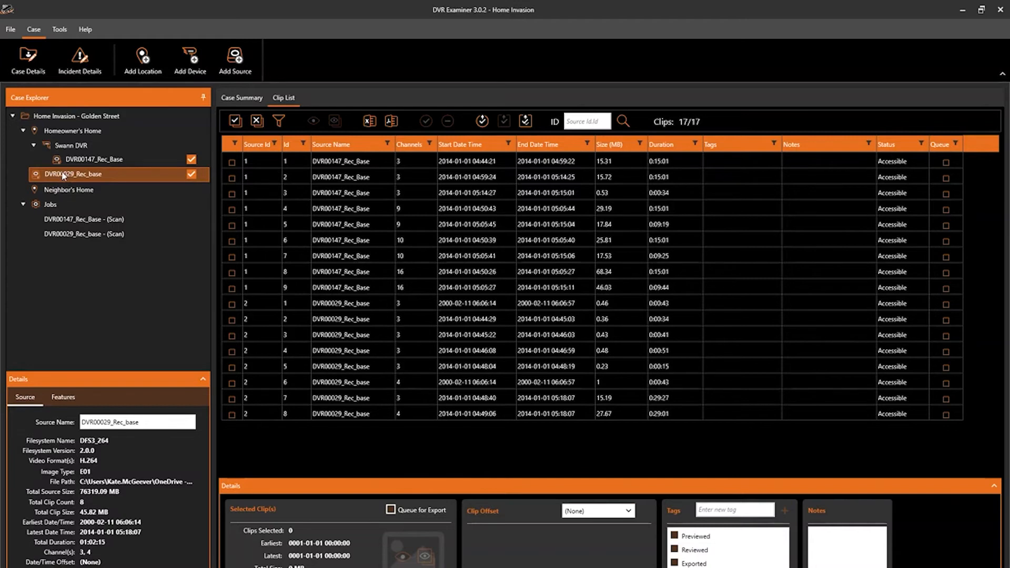
left_click_drag(62, 178, 66, 192)
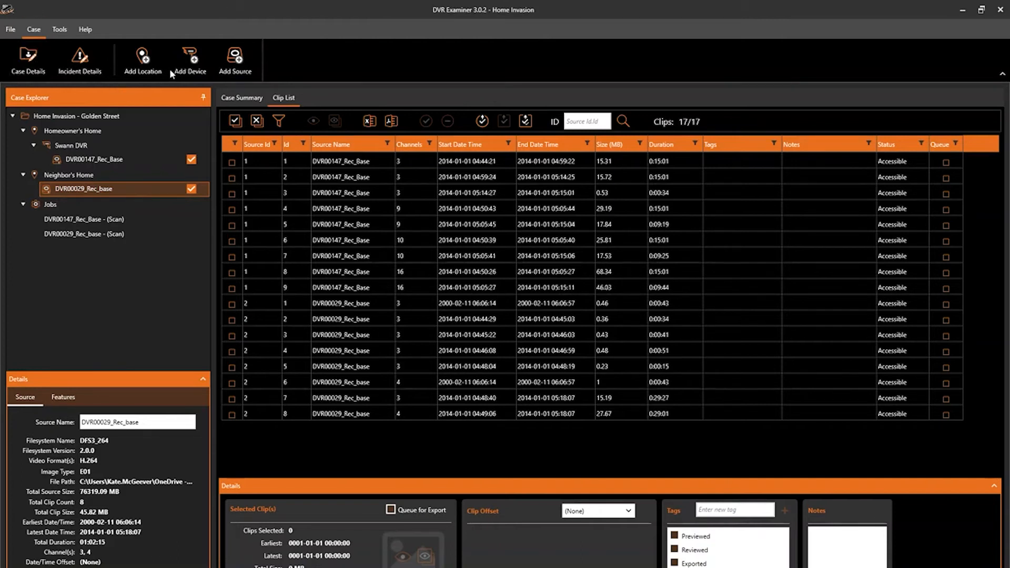
left_click(185, 63)
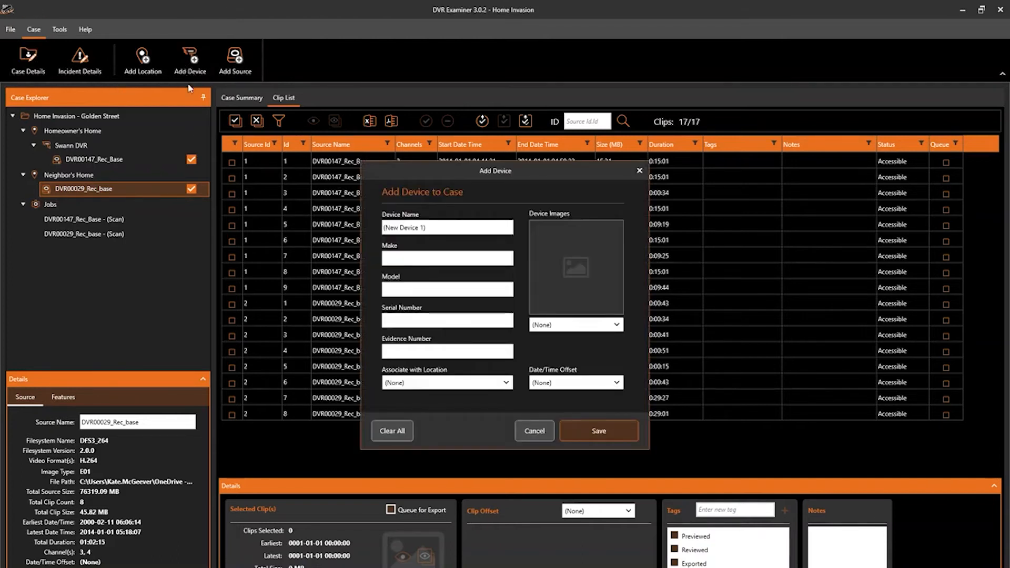
left_click(441, 227)
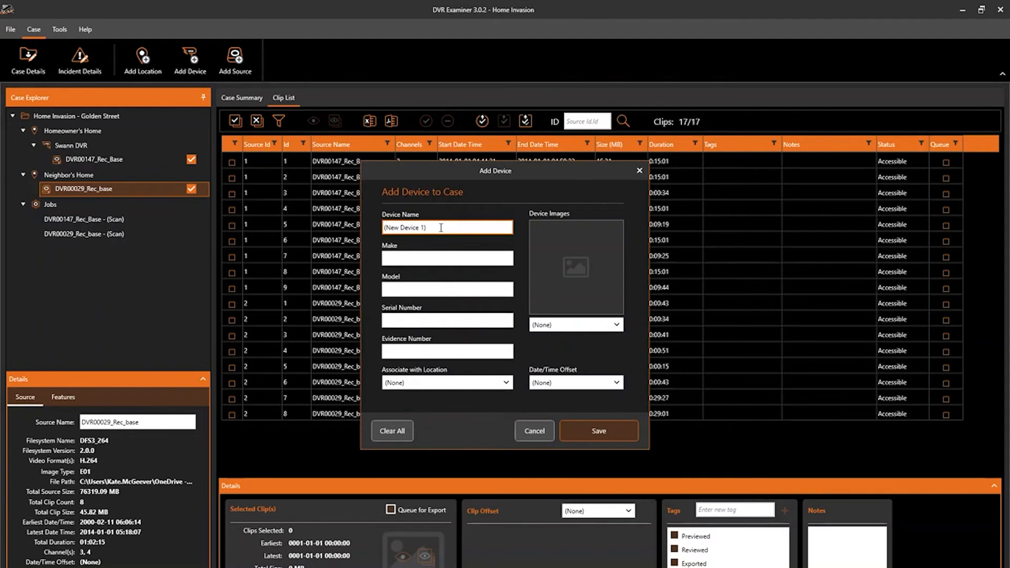
left_click(534, 431)
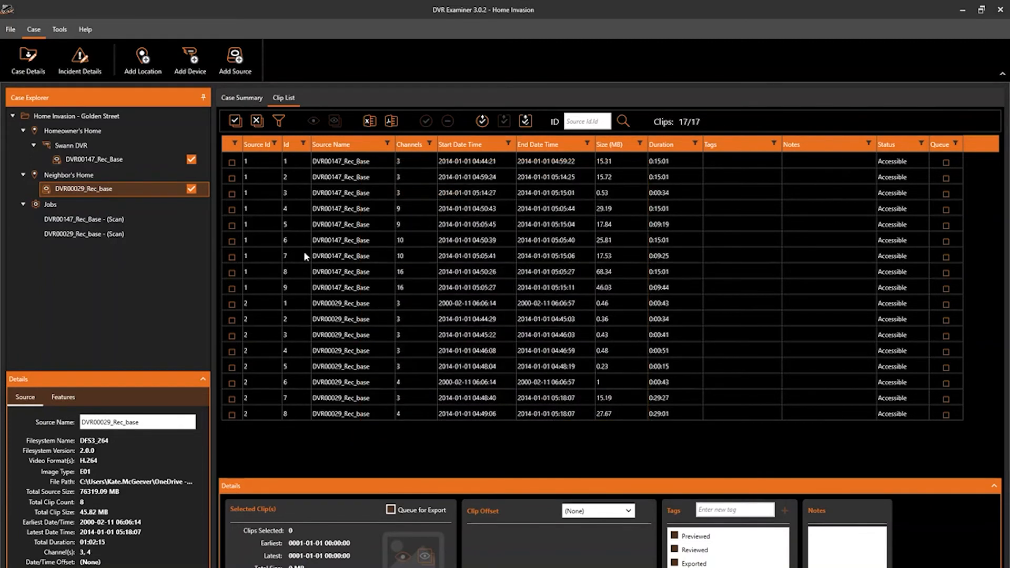
Add a device under the Neighbor's Home location, named Night Owl DVR with the make DVR-THD50B-81.
left_click(91, 171)
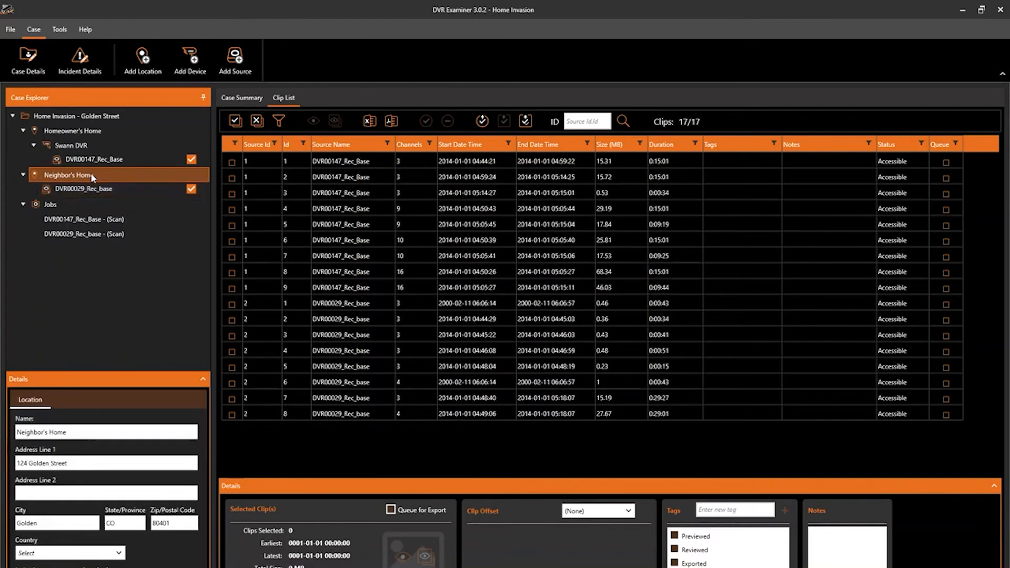
right_click(90, 173)
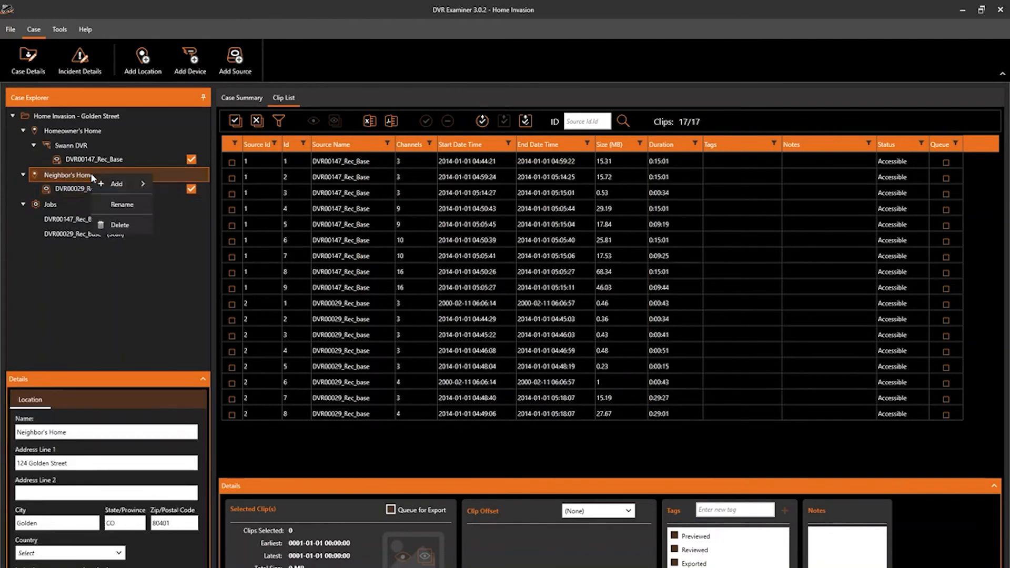
mouse_move(115, 185)
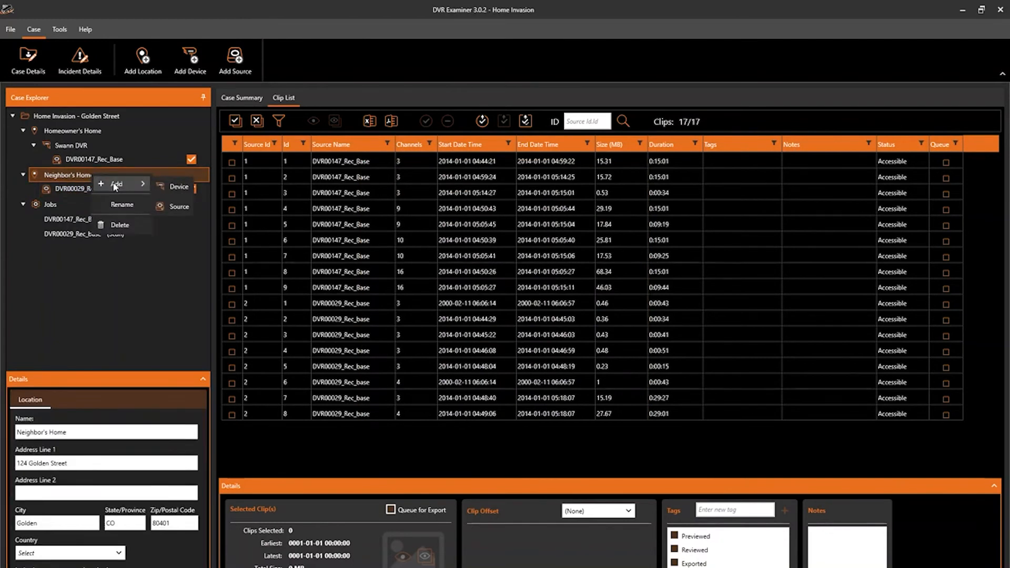
left_click(167, 188)
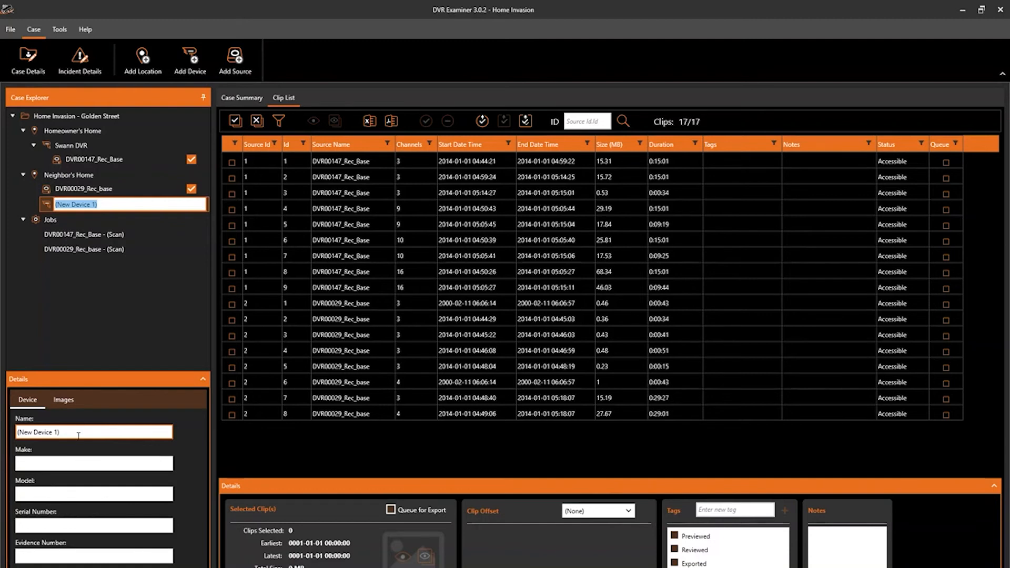
left_click_drag(78, 433, 16, 431)
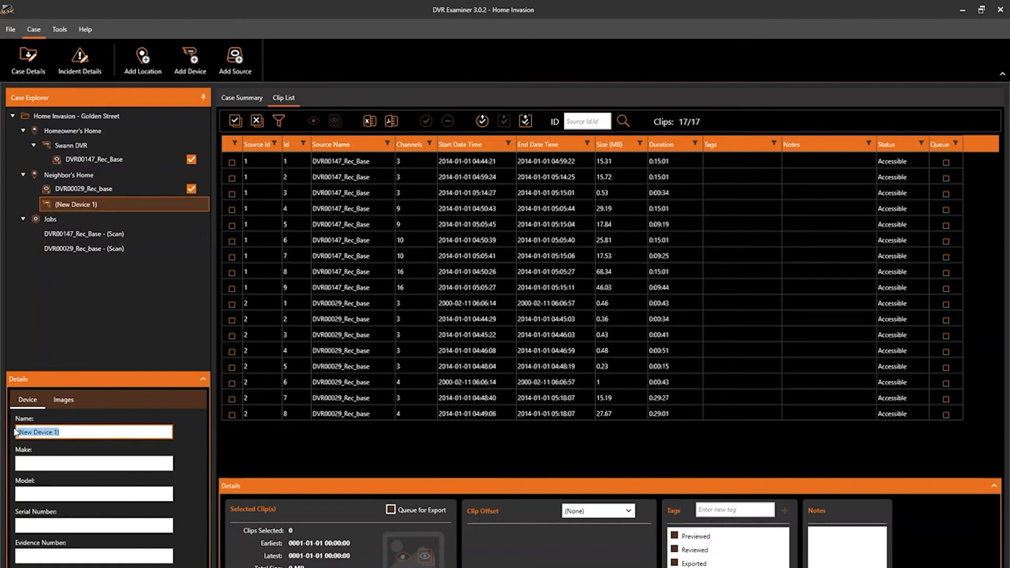
type("Night Owl DVR")
left_click(45, 461)
type("DVR-THD50B-81")
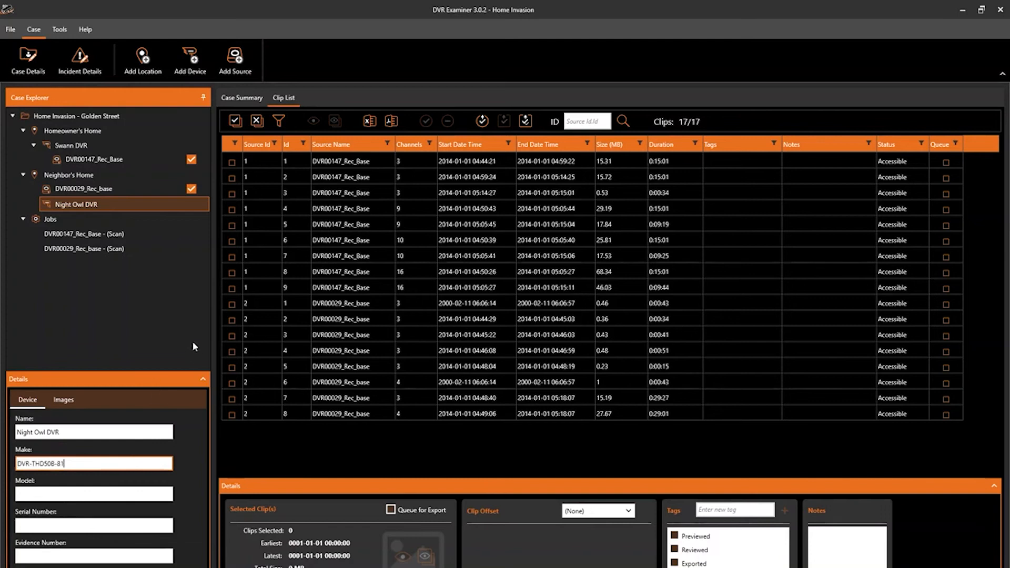
Move the DVR00029_Rec_base source into the Night Owl DVR device.
left_click(93, 191)
left_click(84, 205)
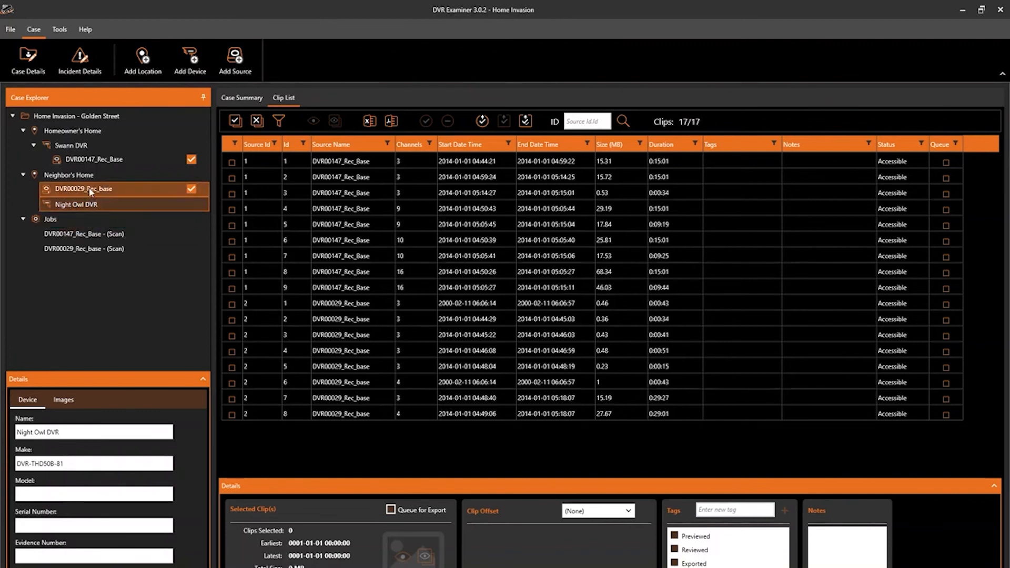
left_click_drag(88, 191, 90, 209)
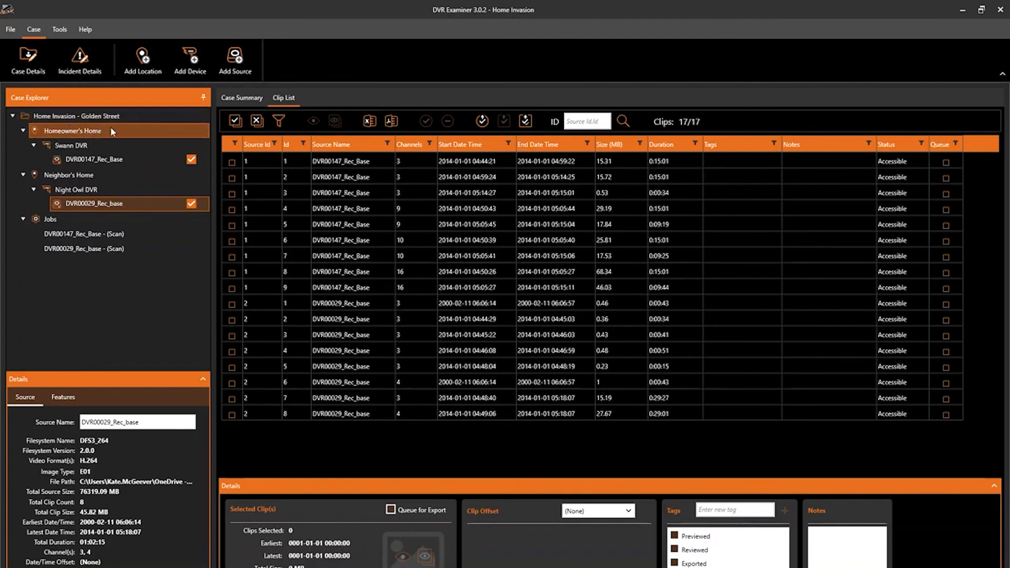
View the details of the Homeowner's Home location, its Swann DVR device and the DVR00147_Rec_Base source.
left_click(71, 133)
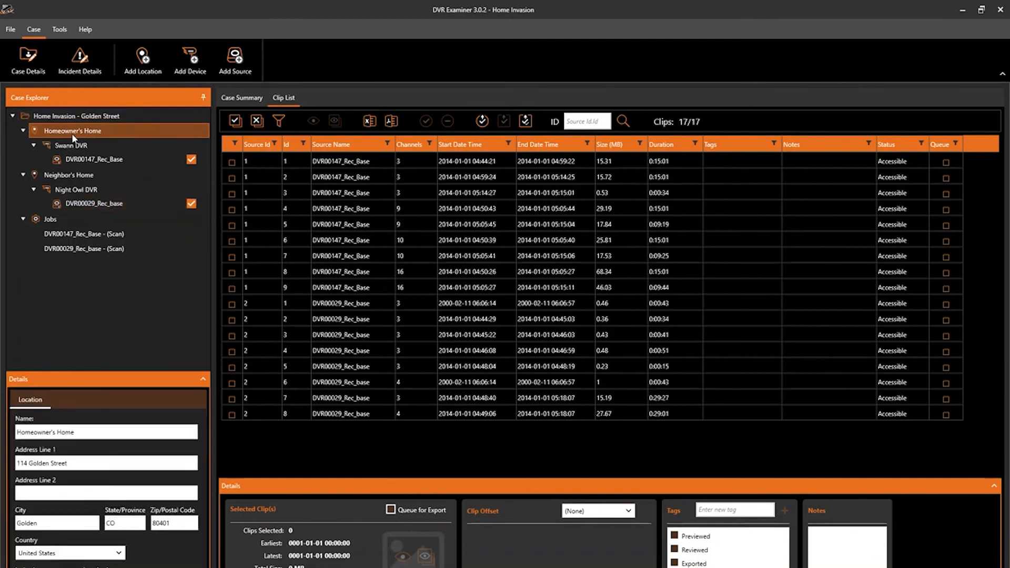
left_click(75, 143)
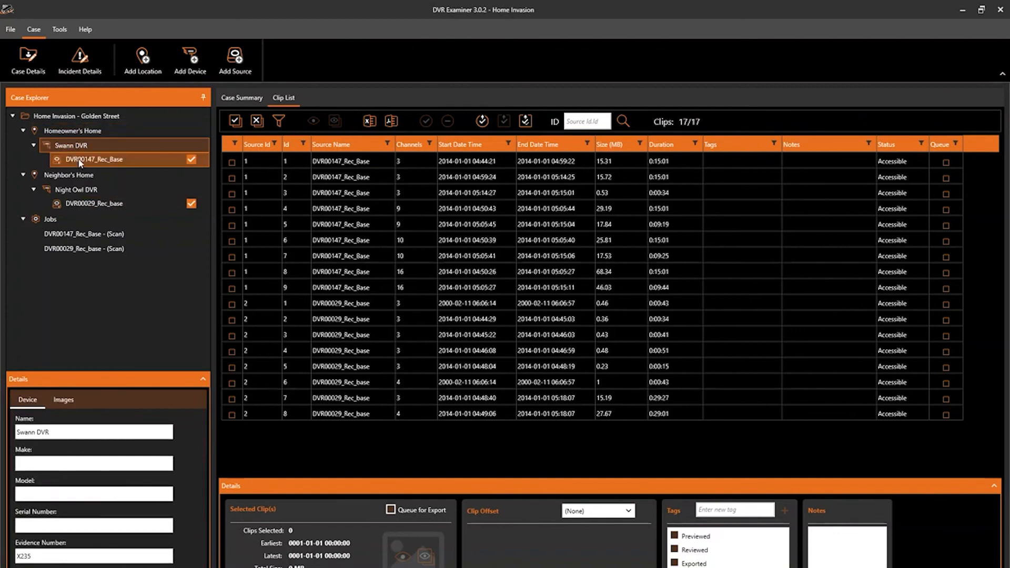
left_click(81, 162)
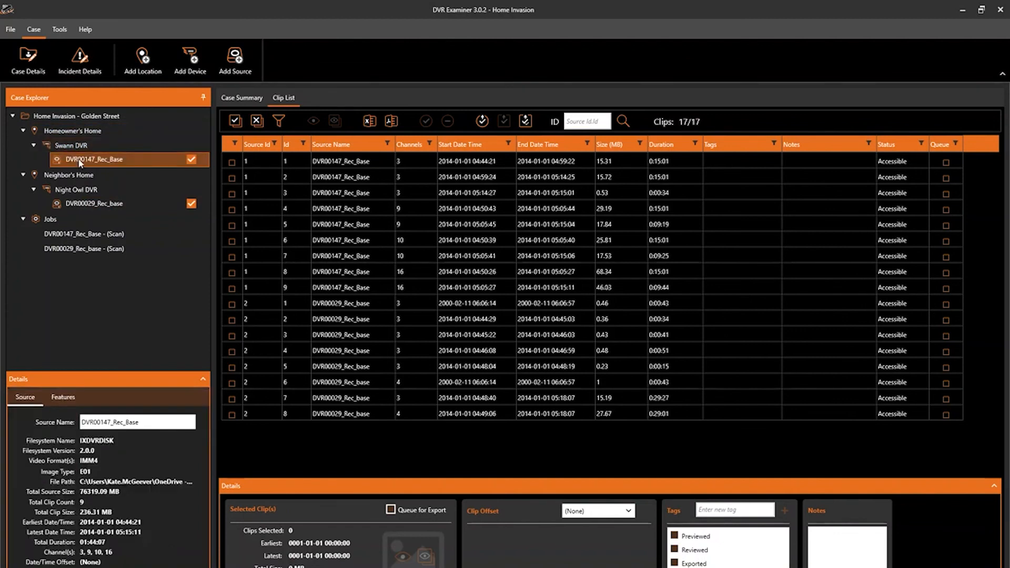